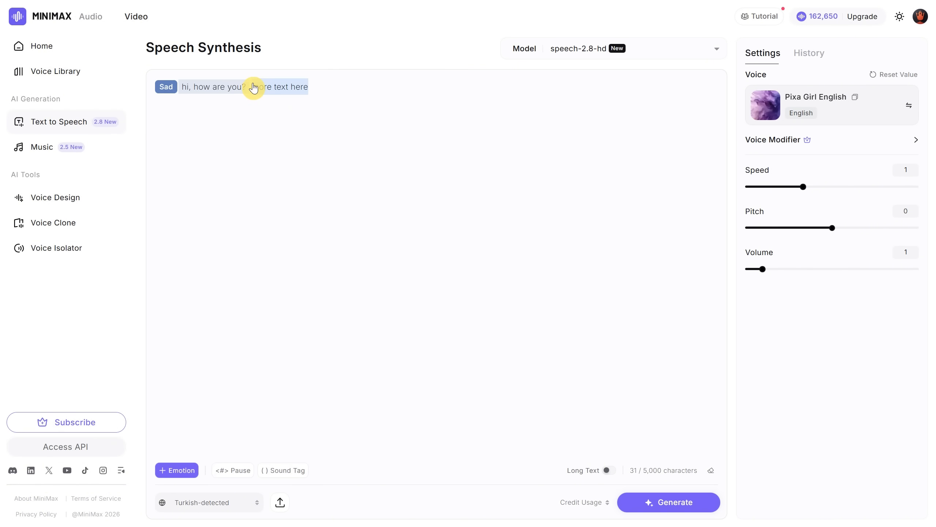
# Tag the highlighted phrase 'more text here' with an emotion, switching from Fearful to Fluent.
pyautogui.click(178, 470)
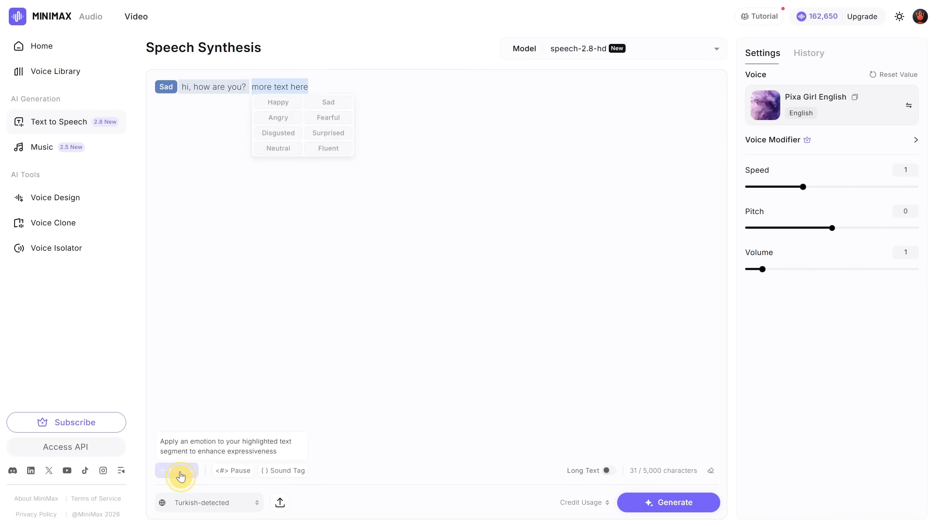
pyautogui.click(339, 117)
pyautogui.click(267, 87)
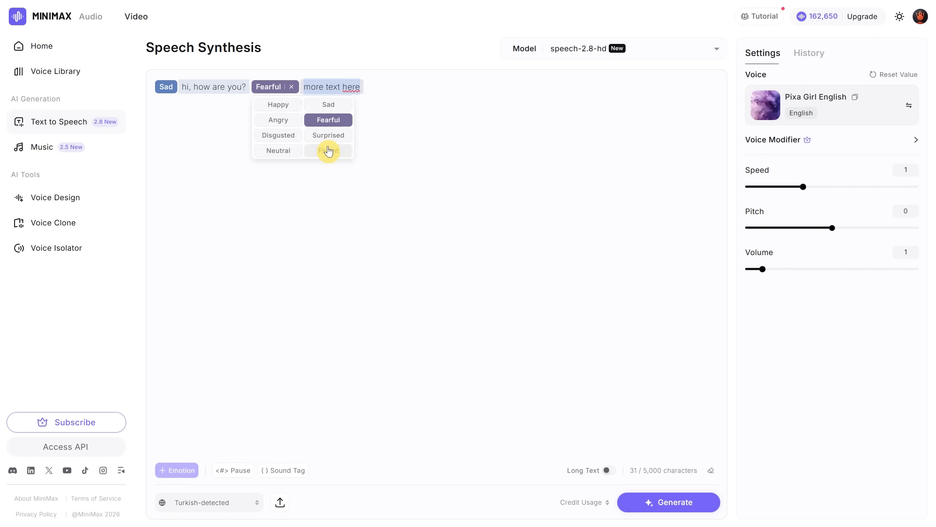
pyautogui.click(328, 149)
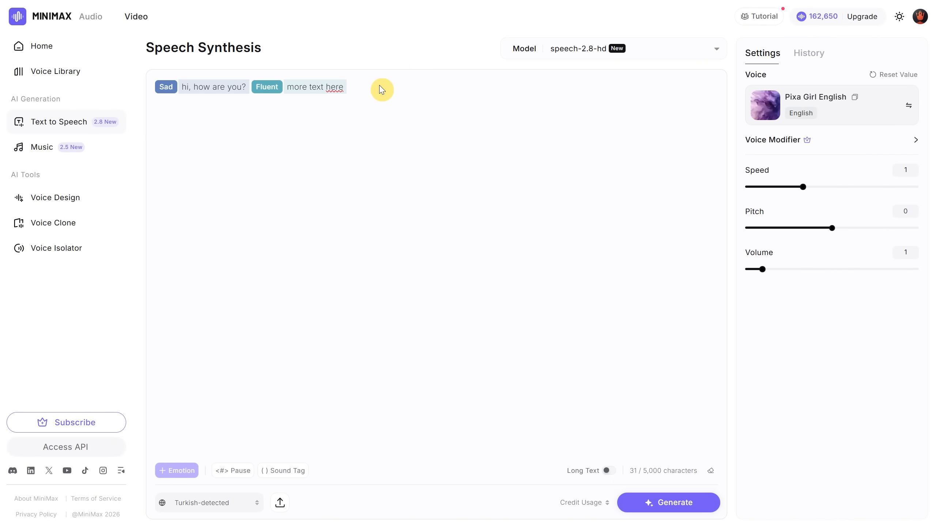
# Insert a pause after the text and set its length to 0.25 s.
pyautogui.click(235, 476)
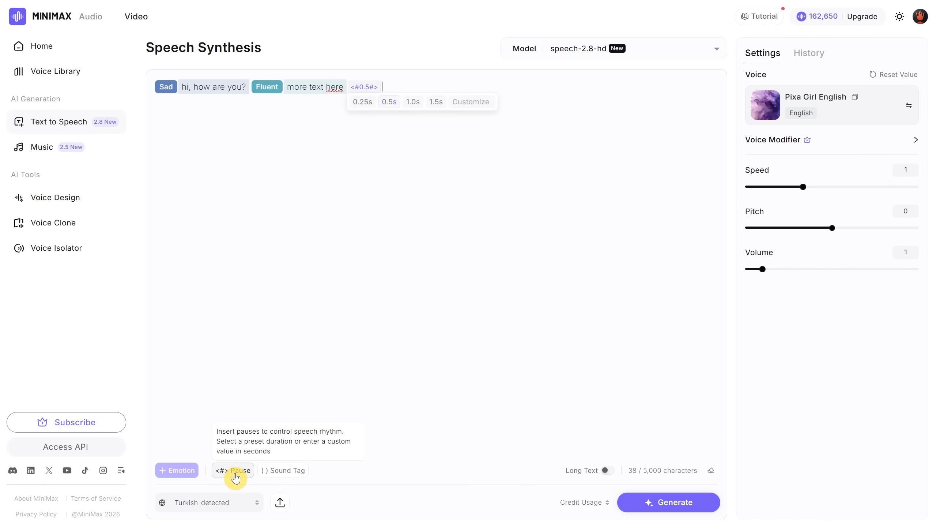
pyautogui.click(359, 107)
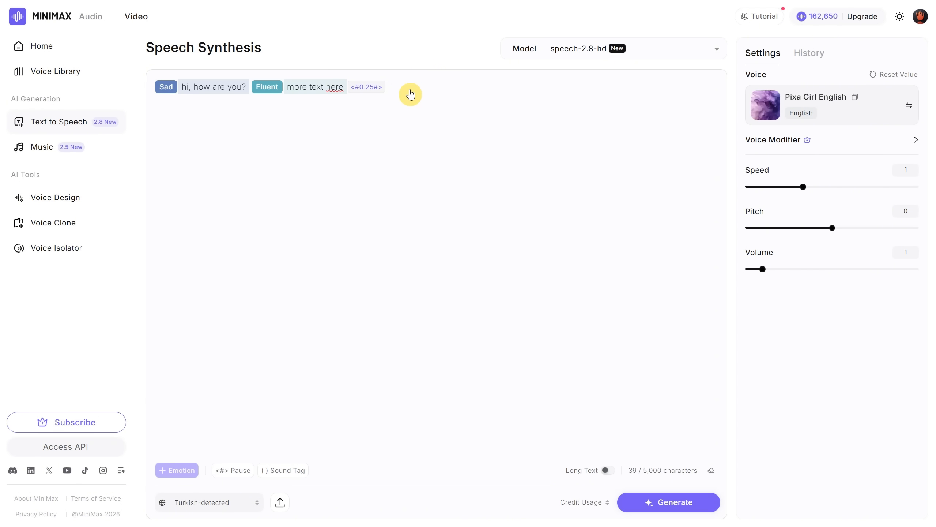
# Browse the list of available sound tags without inserting one.
pyautogui.click(287, 470)
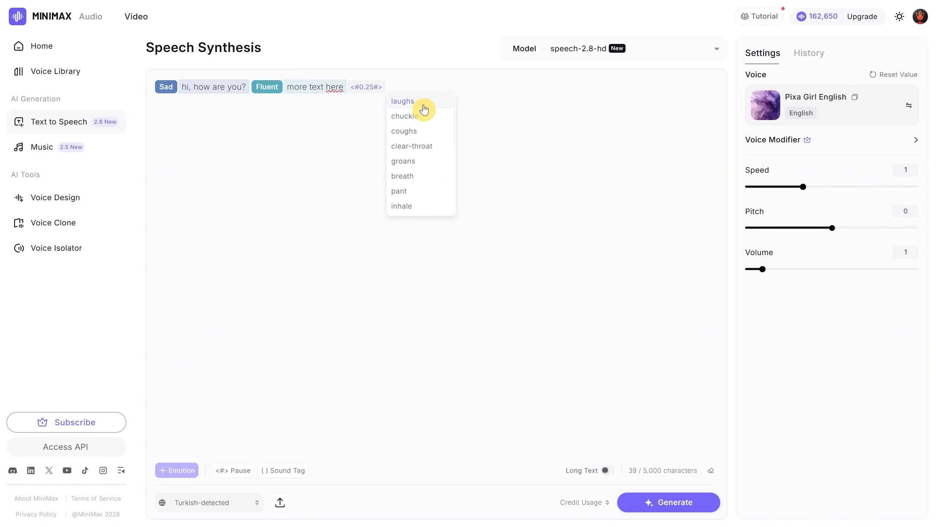
pyautogui.scroll(-5, 425, 122)
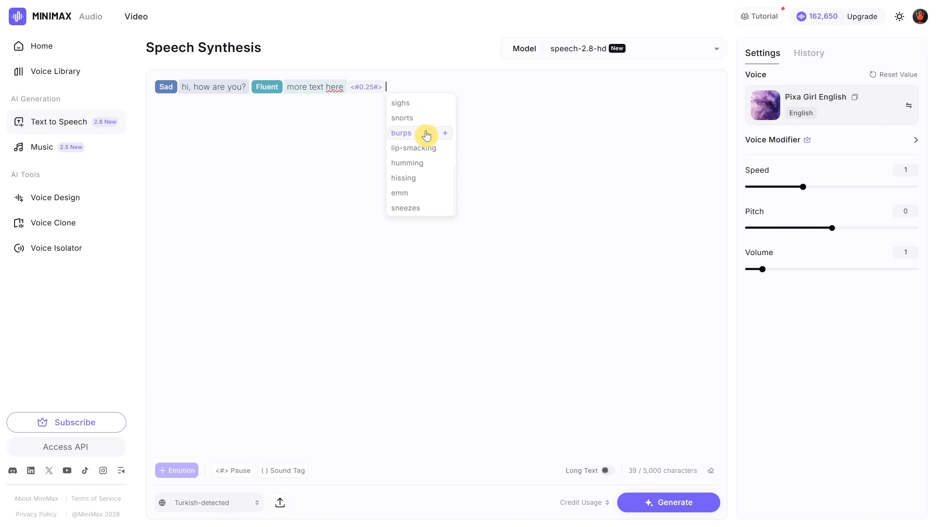
pyautogui.scroll(5, 426, 136)
pyautogui.click(510, 105)
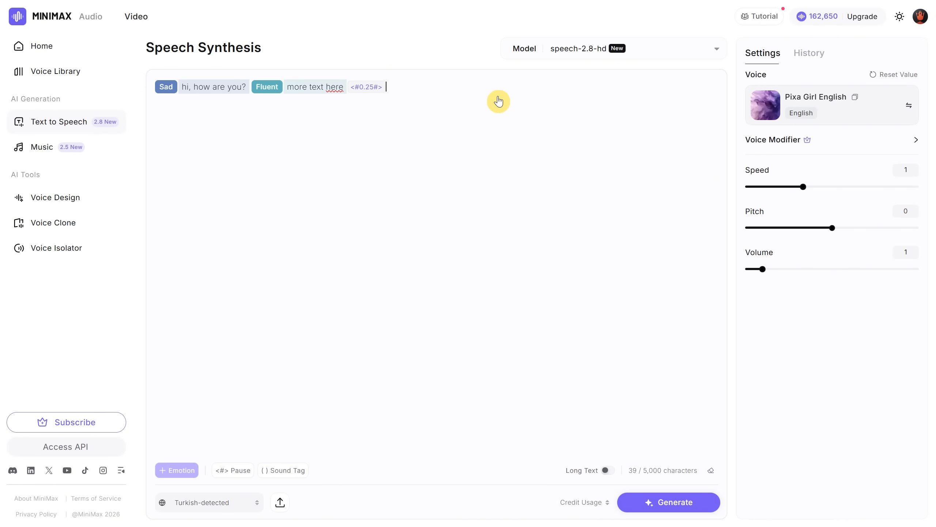
# Clear the editor and paste in the list of emotion descriptions.
pyautogui.press('BackSpace')
pyautogui.press('BackSpace')
pyautogui.press('BackSpace')
pyautogui.hotkey('ctrl', 'a')
pyautogui.press('BackSpace')
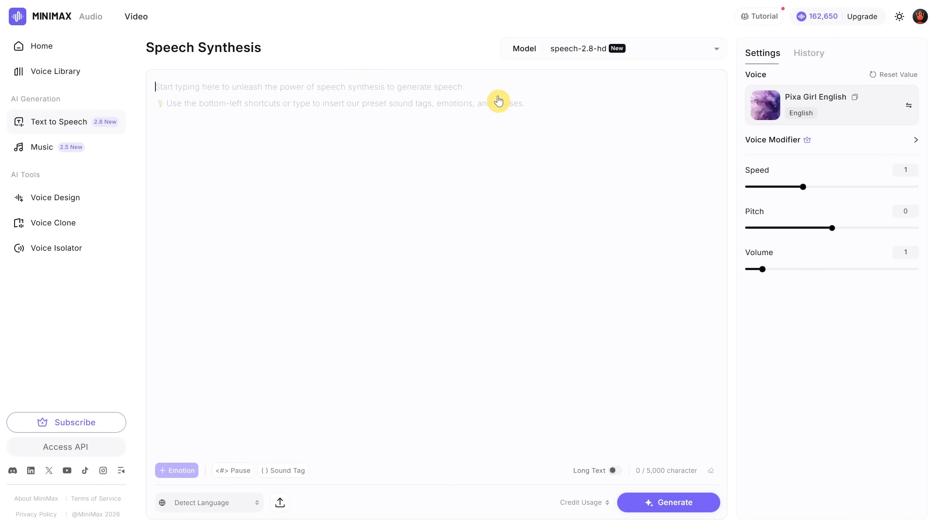
pyautogui.write('Happy -> upbeat, warm, smiling delivery Sad -> soft, slower, low-energy, melancholic tone Angry -> forceful, sharp, tense delivery, stronger emphasis Fearful -> nervous, tense, hesitant, slightly shaky tone Disgusted -> "ew" attitude, dismissive, nasal or compressed tone Surprised -> sudden lift, reactive, quick emphasis, higher pitch Neutral -> plain read, steady, minimal emotion Fluent -> smooth, clear, consistent rhythm, less dramatic emotion')
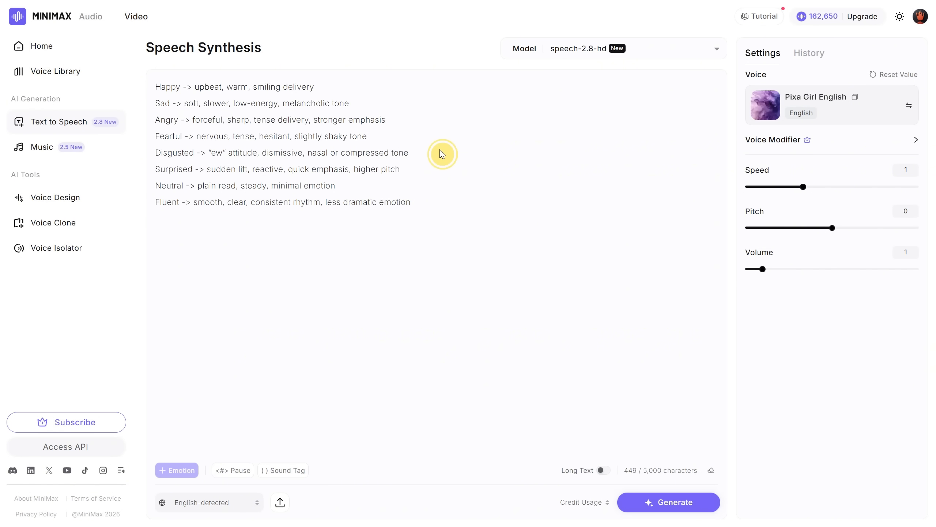
# Replace the editor text with a pasted list of sound tag descriptions.
pyautogui.hotkey('ctrl', 'a')
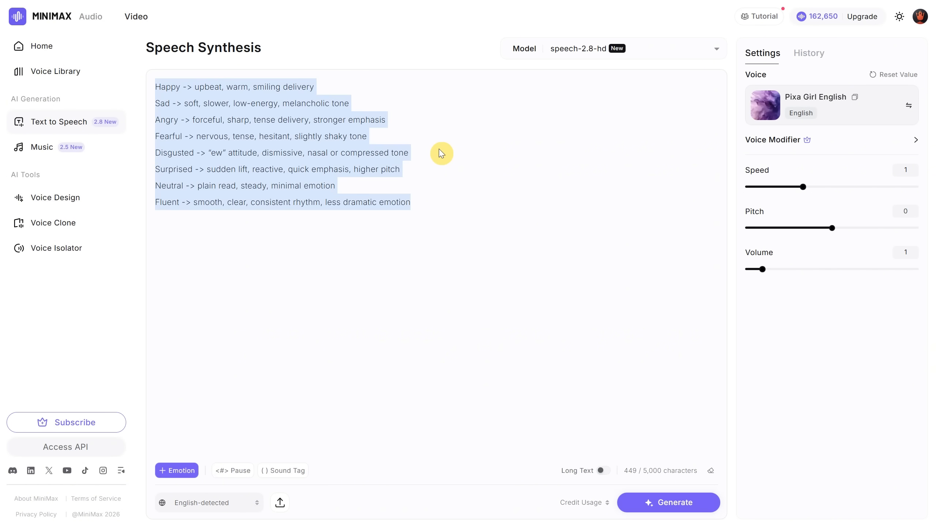
pyautogui.write('laughs -> full audible laughter chuckle -> short, light laugh coughs -> brief coughing sound clear-throat -> throat clearing before speaking groans -> low strained vocal sound, discomfort or effort breath -> soft audible breathing pant -> heavier, faster breathing inhale -> audible breath in exhale -> audible breath out gasps -> sharp sudden intake of breath sniffs -> short nasal inhale sighs -> long breath out, relief or frustration snorts -> short explosive nasal sound burps -> belching sound lip-smacking -> lips clicking or smacking sound humming -> soft vocal humming hissing -> sharp "sss" sound emm -> filler hesitation sound, like "um" sneezes -> sneezing sound')
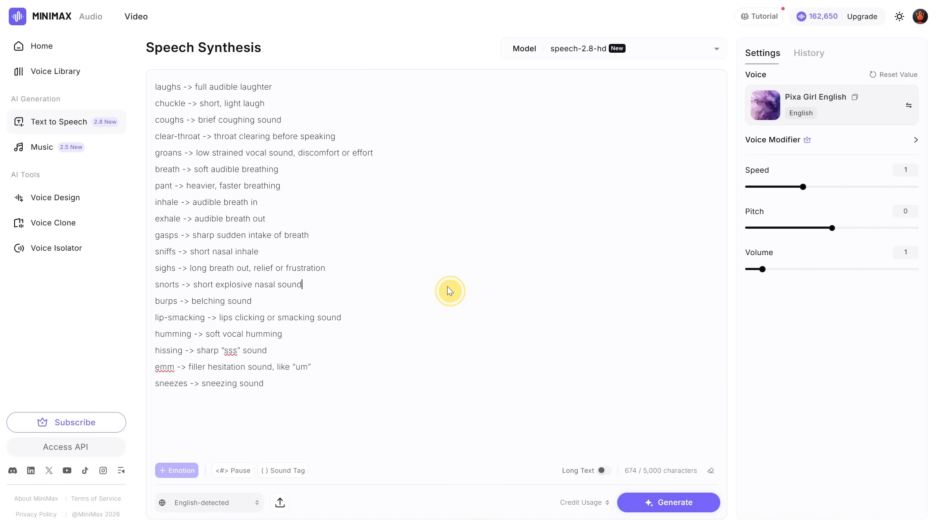
# Delete all text from the editor.
pyautogui.hotkey('ctrl', 'a')
pyautogui.press('BackSpace')
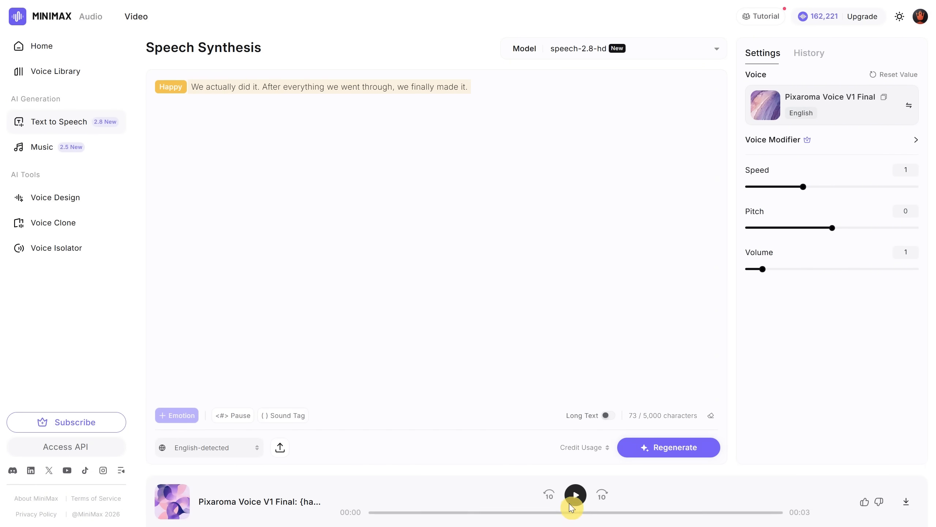
# Play the generated Happy sample clip.
pyautogui.click(575, 496)
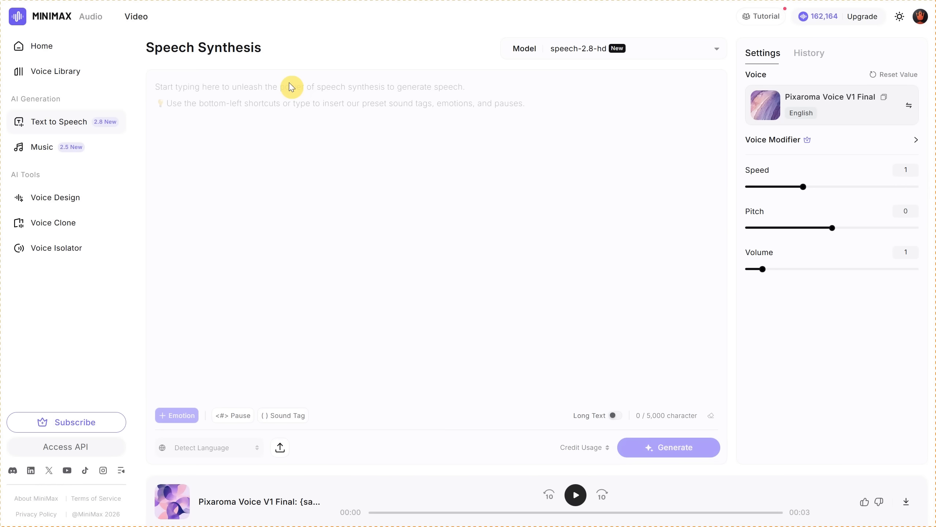
# Paste the sentence 'I waited for you until the very end. You never came back.' into the empty editor.
pyautogui.click(291, 87)
pyautogui.write('I waited for you until the very end. You never came back.')
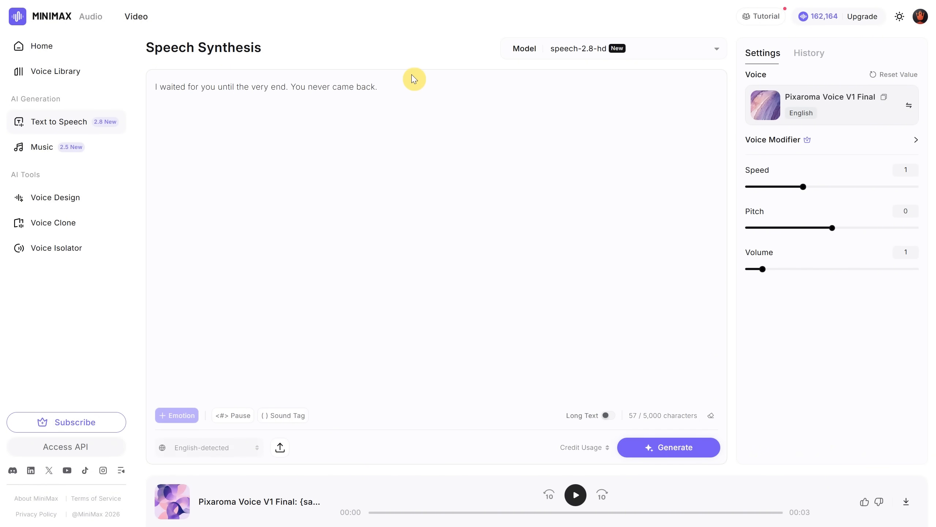
# Select the whole sentence and apply the Sad emotion to it.
pyautogui.moveTo(414, 81); pyautogui.dragTo(217, 87)
pyautogui.moveTo(63, 63); pyautogui.dragTo(64, 64)
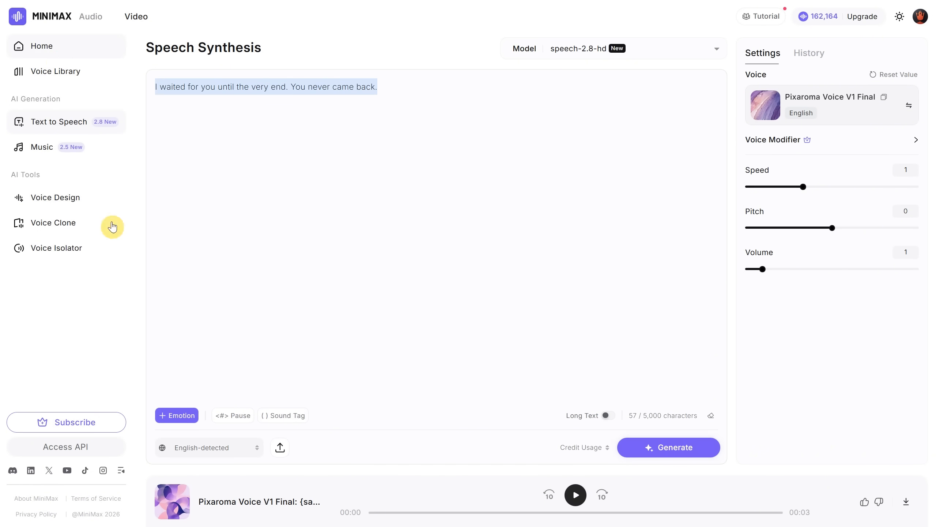
pyautogui.click(176, 415)
pyautogui.click(233, 104)
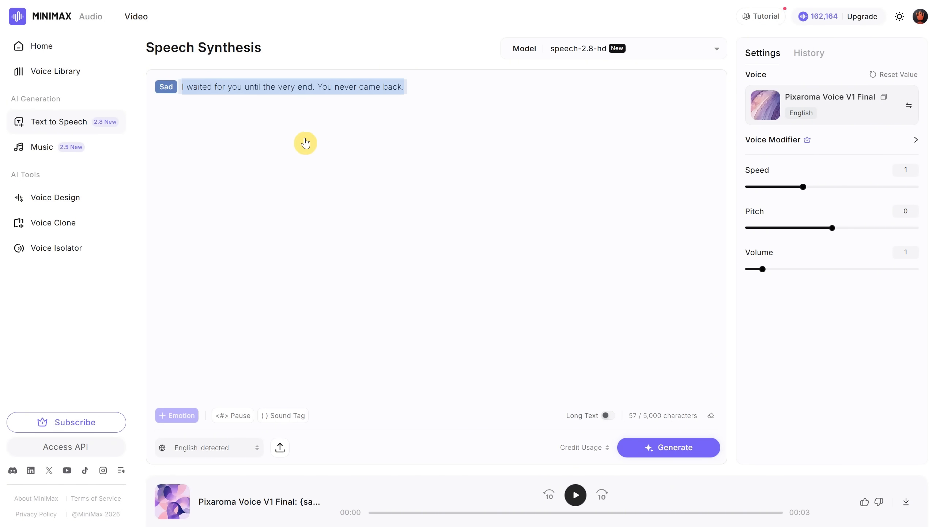
# Generate speech for the Sad sentence and play the result.
pyautogui.click(673, 448)
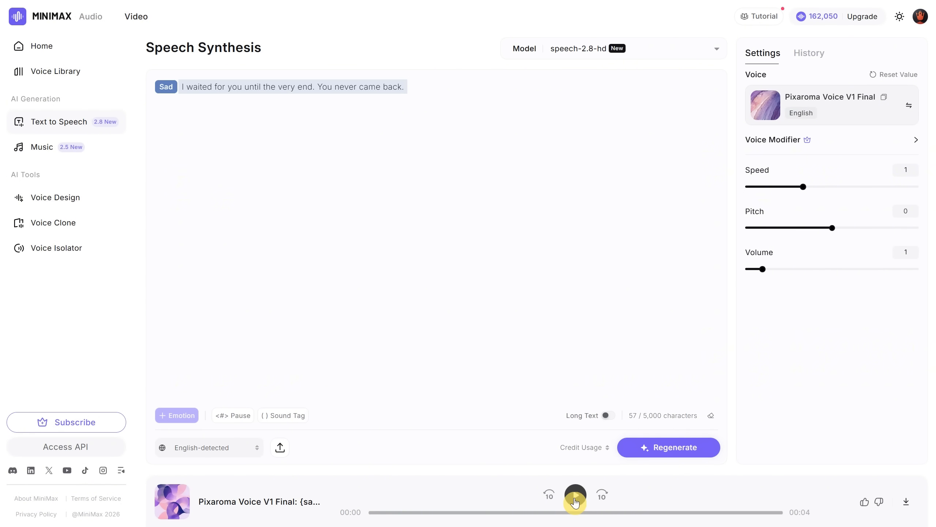
pyautogui.click(575, 499)
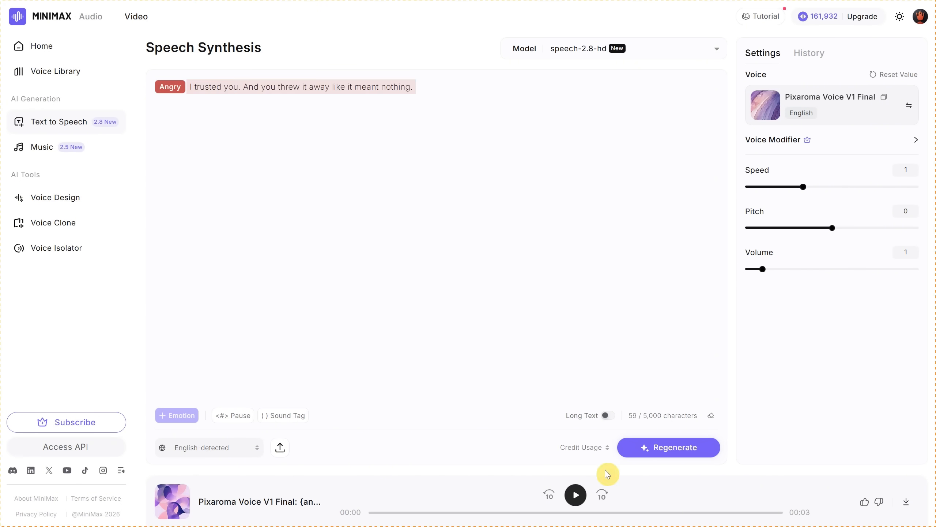
# Play the generated Fearful and Disgusted sample clips.
pyautogui.click(577, 495)
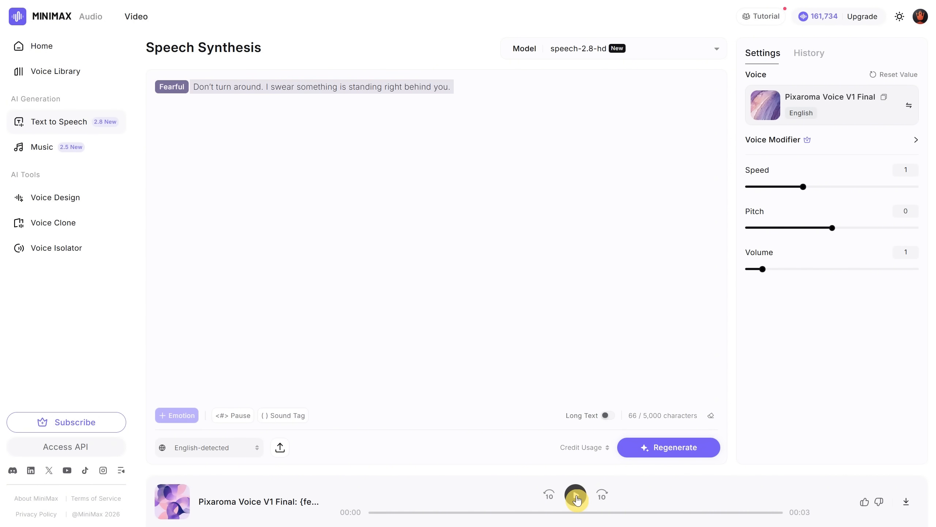
pyautogui.click(577, 497)
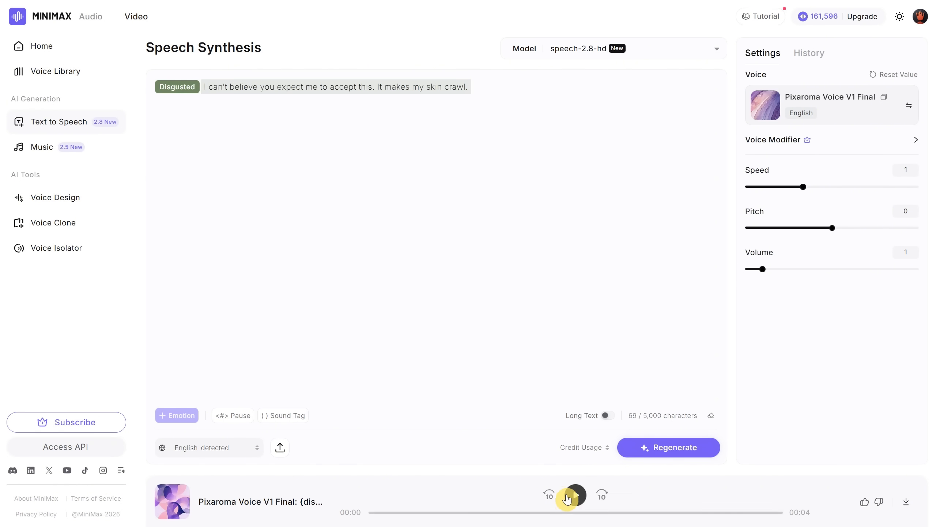
pyautogui.click(568, 497)
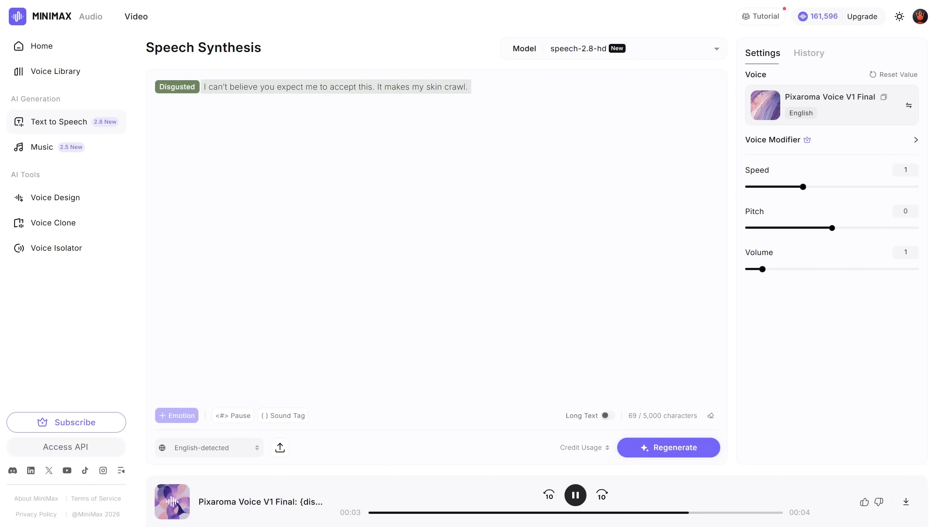
pyautogui.click(577, 498)
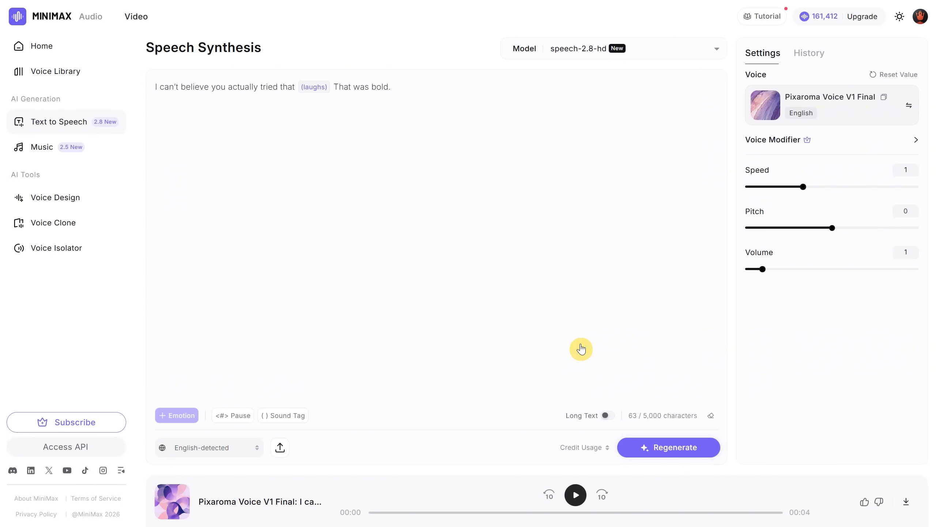
# Play the sample clips using the laughs, coughs, clear-throat and groans sound tags.
pyautogui.click(576, 494)
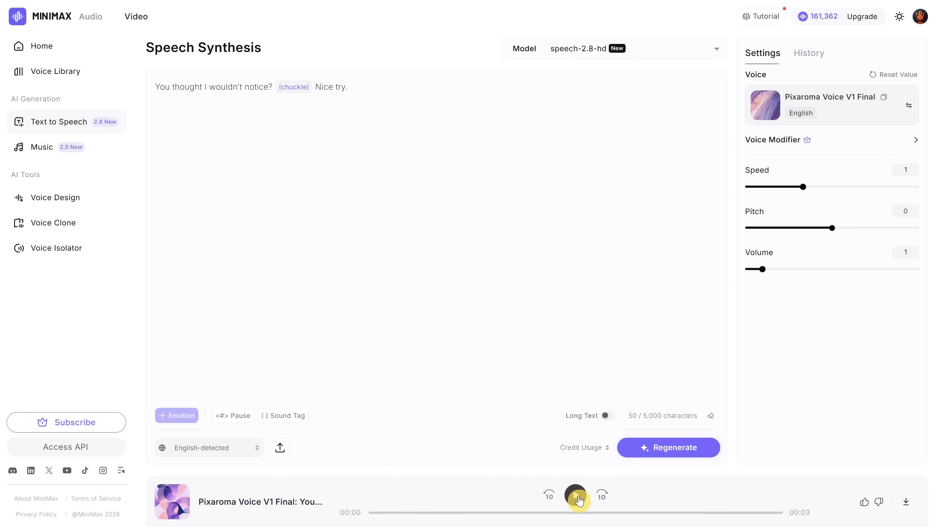
pyautogui.click(576, 497)
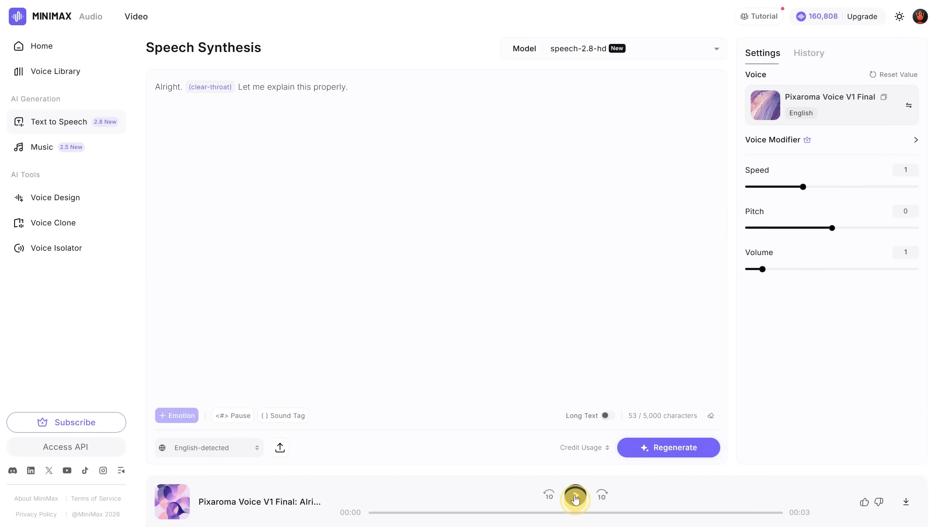
pyautogui.click(575, 497)
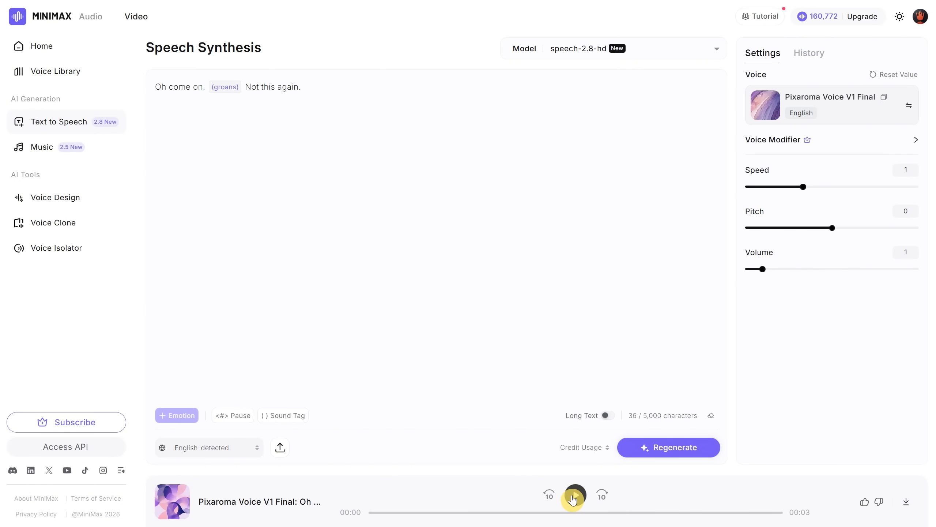
pyautogui.click(575, 495)
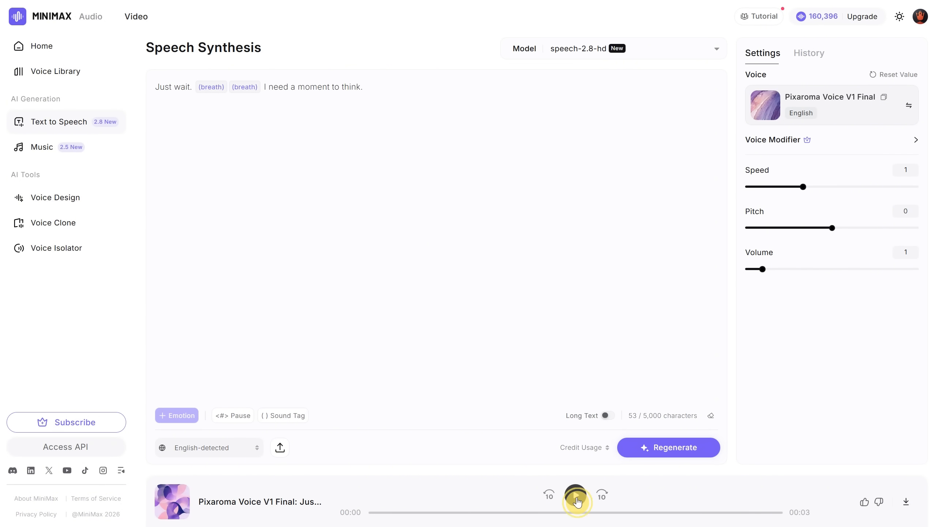
pyautogui.click(575, 495)
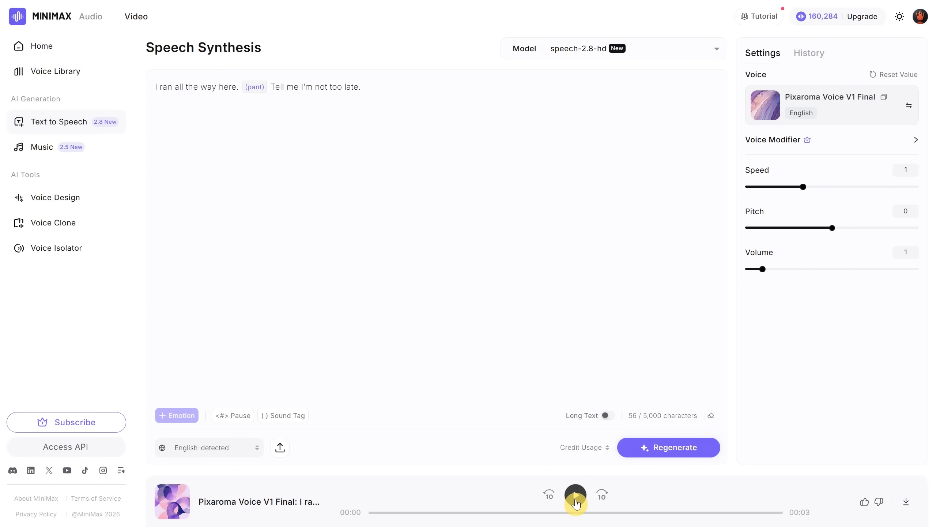
# Play the sample clips using the pant, exhale, gasps, sighs, snorts and burps sound tags.
pyautogui.click(576, 503)
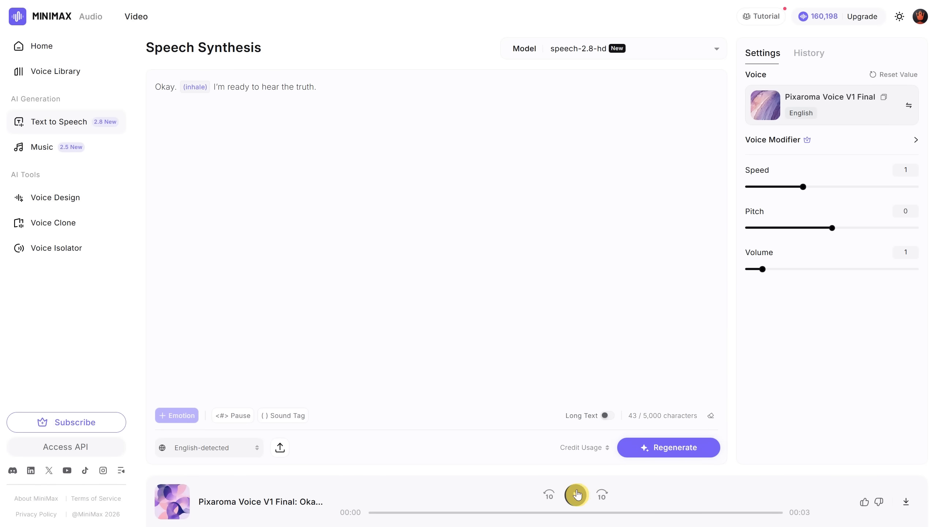
pyautogui.click(575, 494)
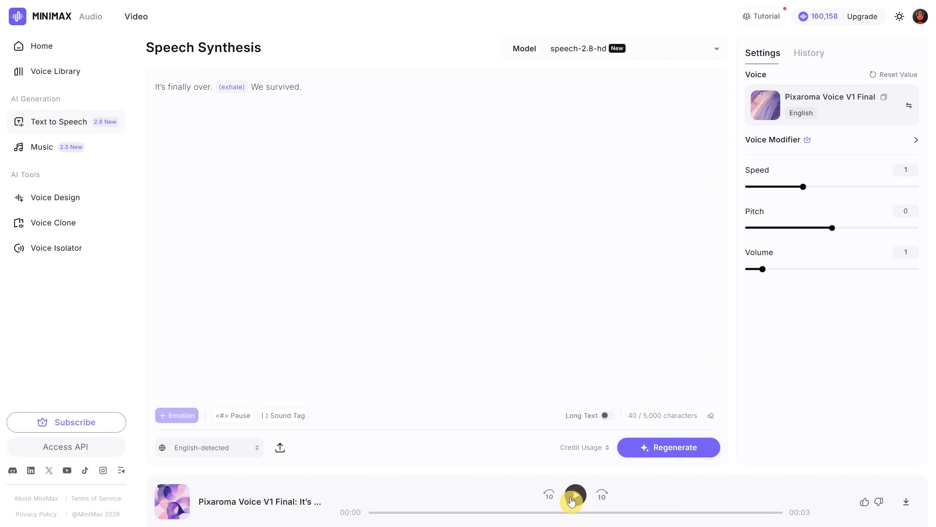
pyautogui.click(572, 497)
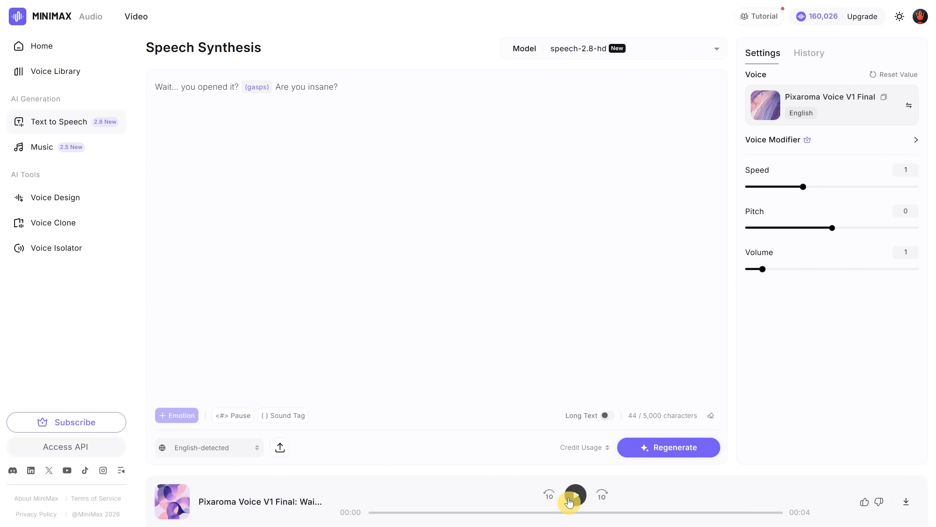
pyautogui.click(569, 501)
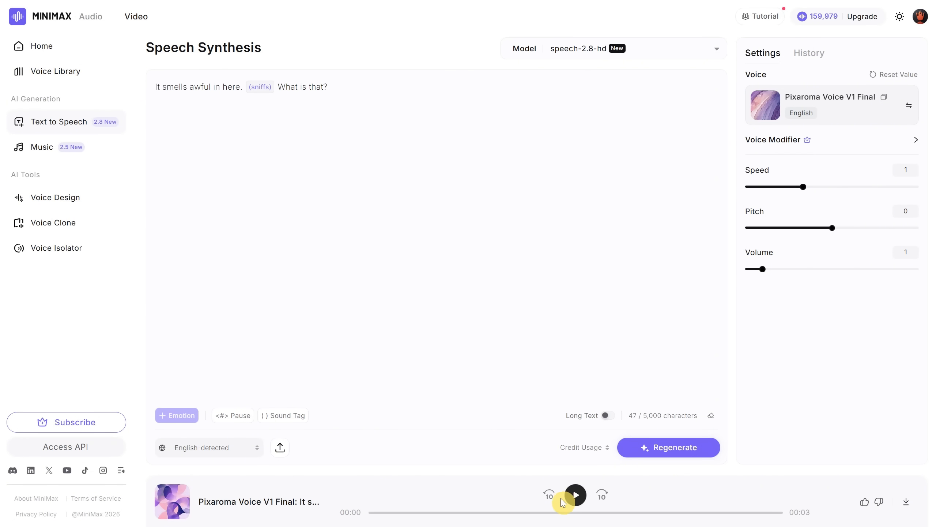
pyautogui.click(572, 494)
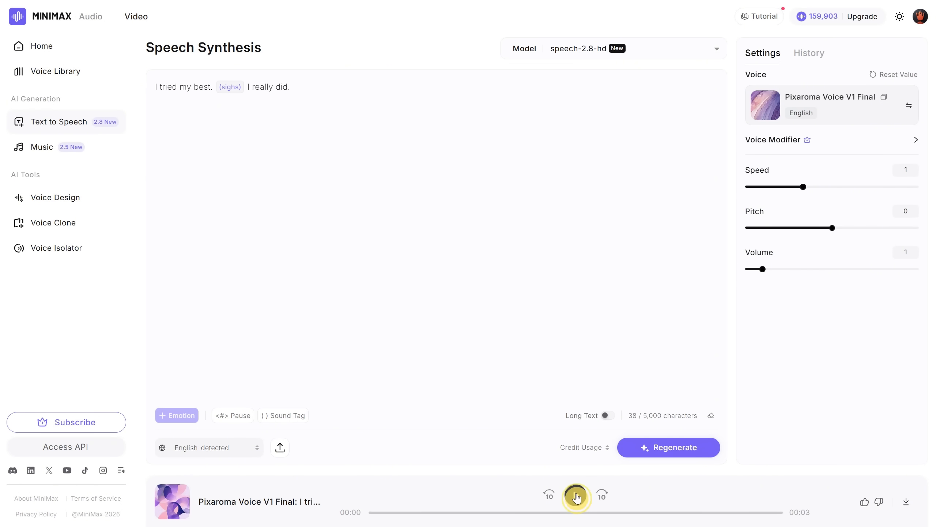
pyautogui.click(574, 494)
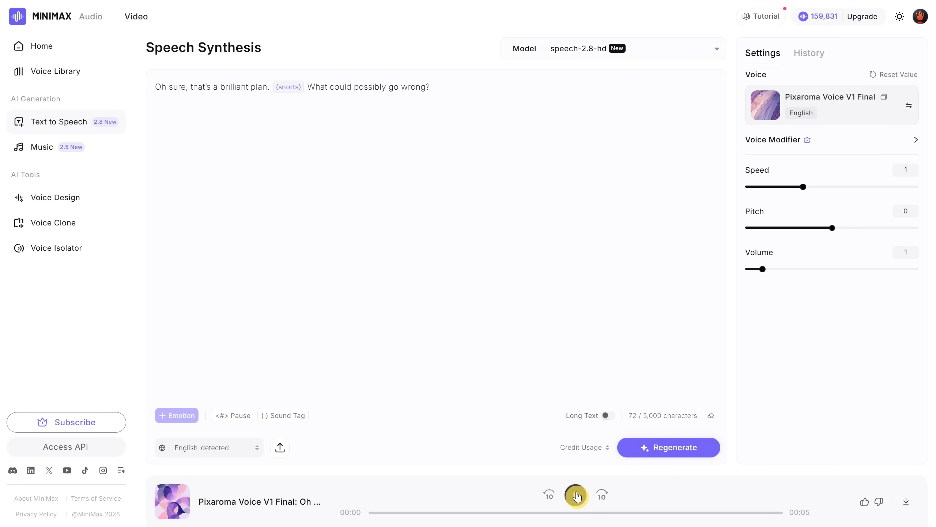
pyautogui.click(576, 494)
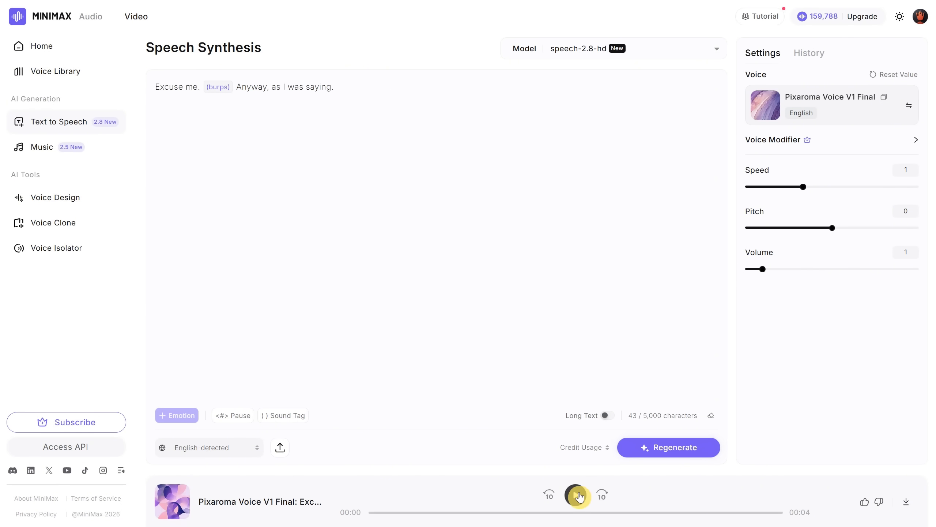
pyautogui.click(575, 494)
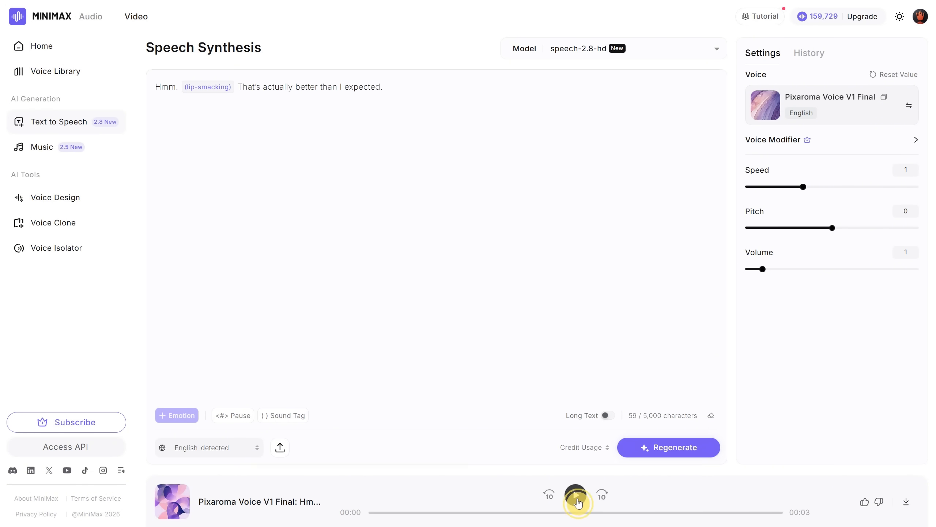
# Play the sample clip that uses the humming sound tag.
pyautogui.click(574, 494)
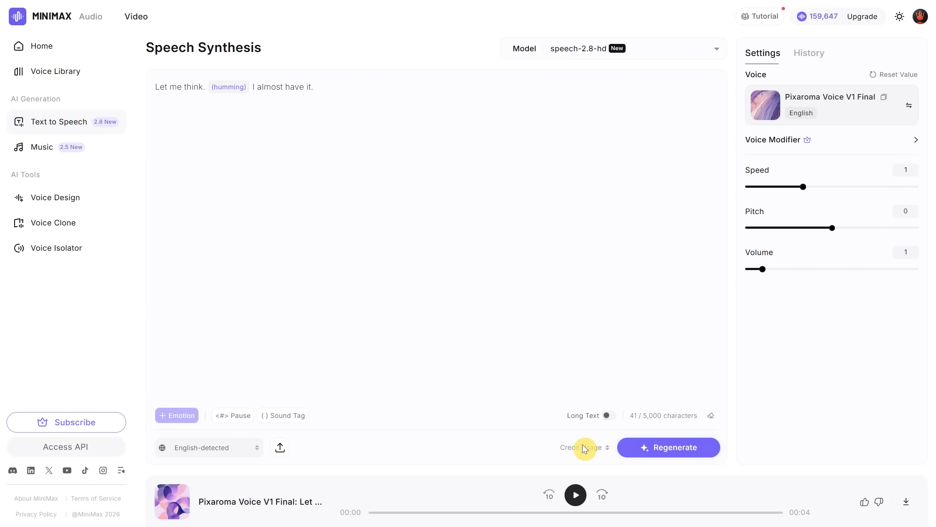
pyautogui.click(575, 494)
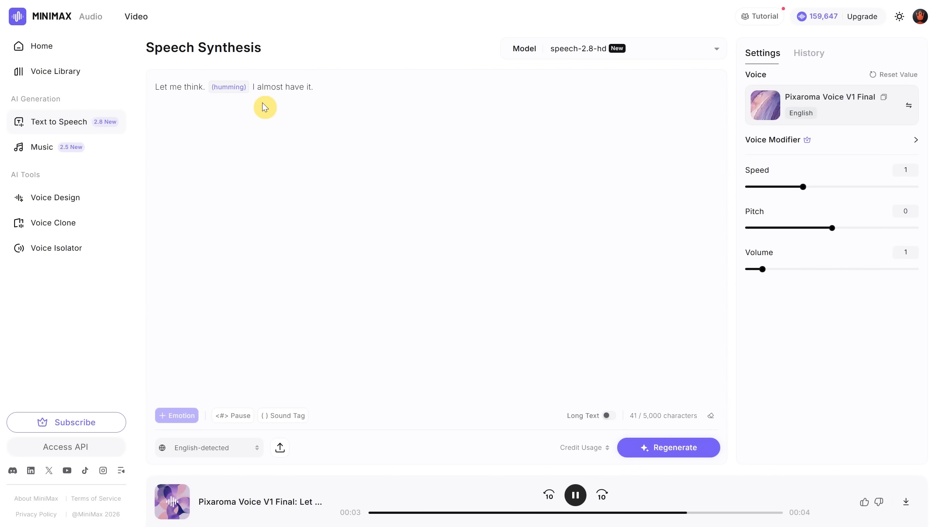
# Insert a second humming sound tag after the first one in the sentence, regenerate the speech and play it.
pyautogui.click(250, 87)
pyautogui.click(275, 415)
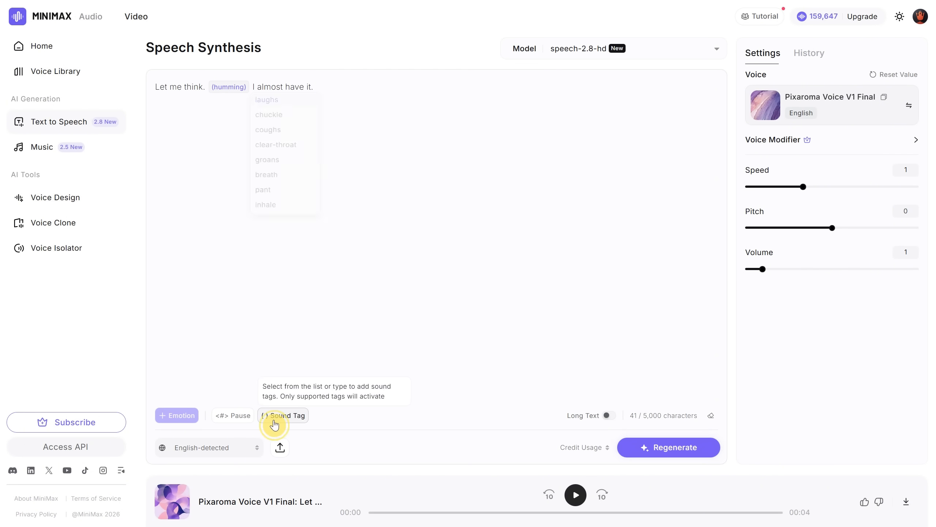
pyautogui.click(282, 163)
pyautogui.click(681, 448)
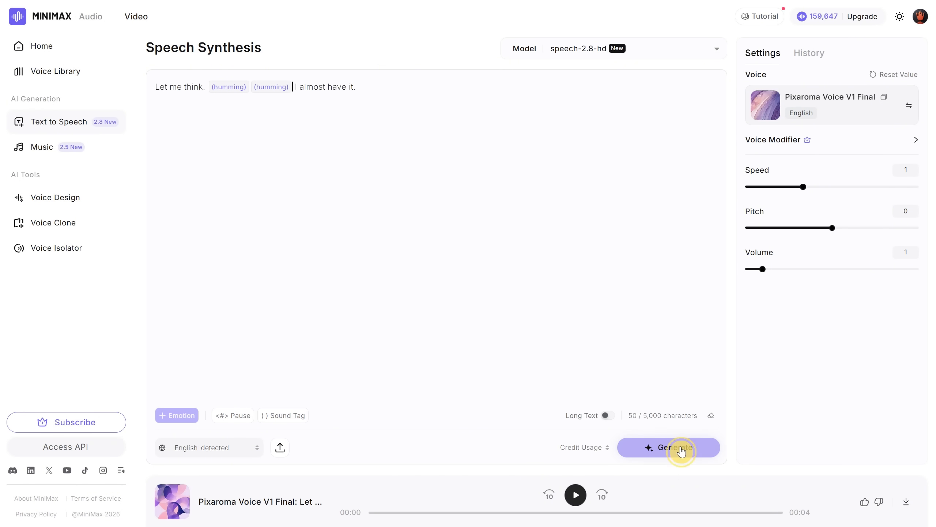
pyautogui.click(575, 494)
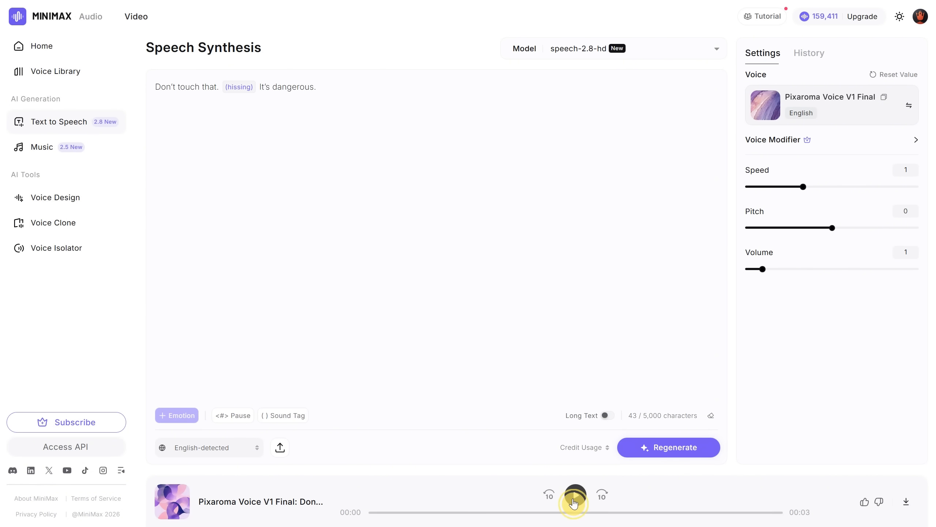
# Play the sample clips using the hissing, emm and sneezes sound tags.
pyautogui.click(575, 494)
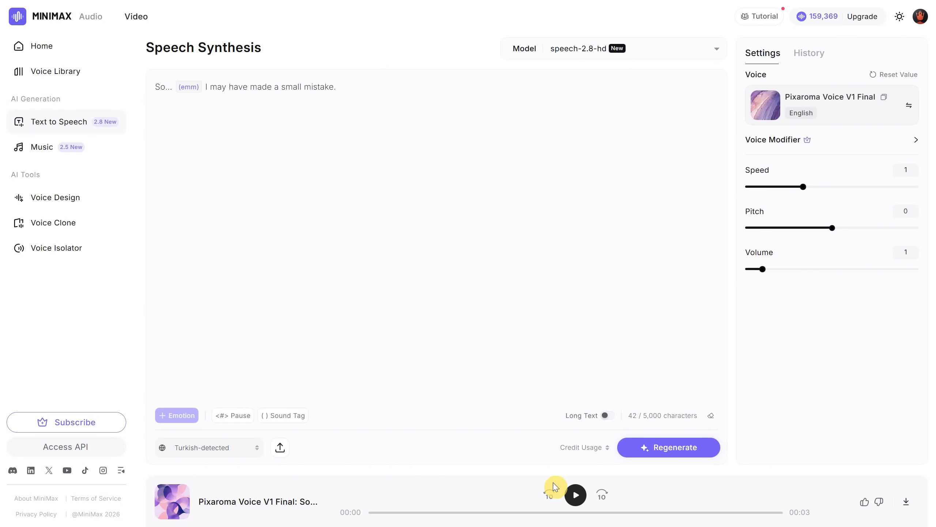
pyautogui.click(575, 495)
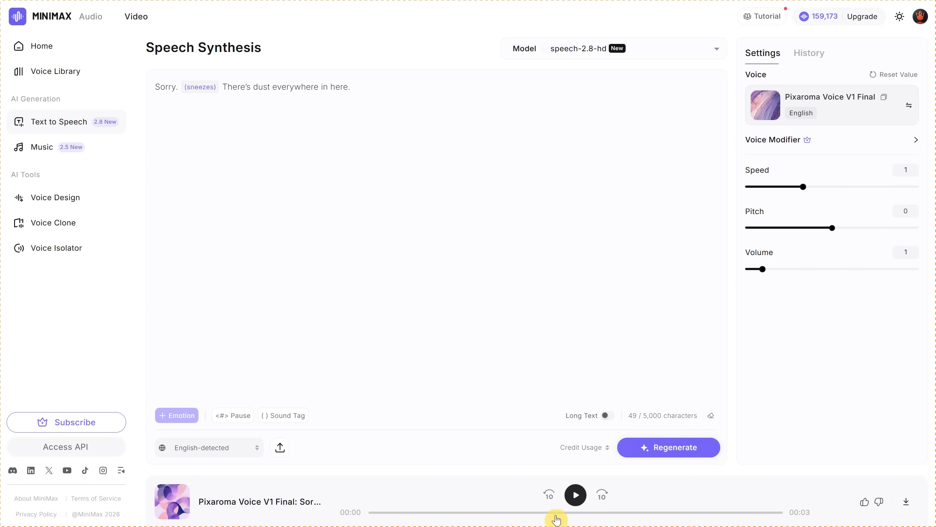
pyautogui.click(575, 496)
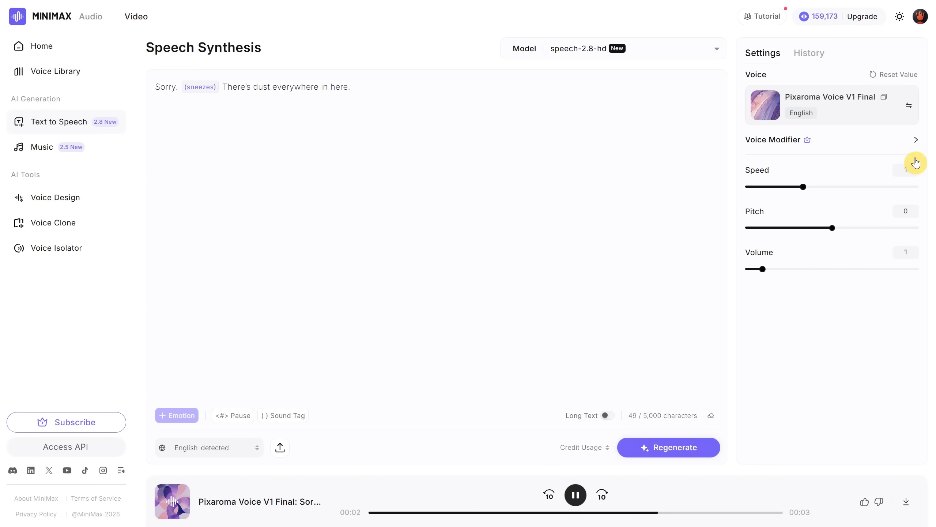
# Play the longer multi-emotion story, the two joke clips and the closing outro sample clip.
pyautogui.click(577, 496)
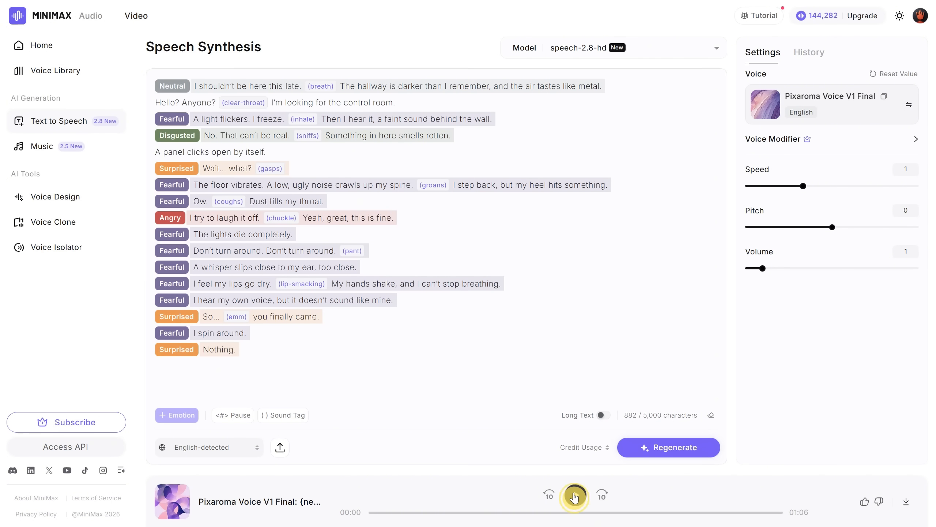
pyautogui.click(576, 496)
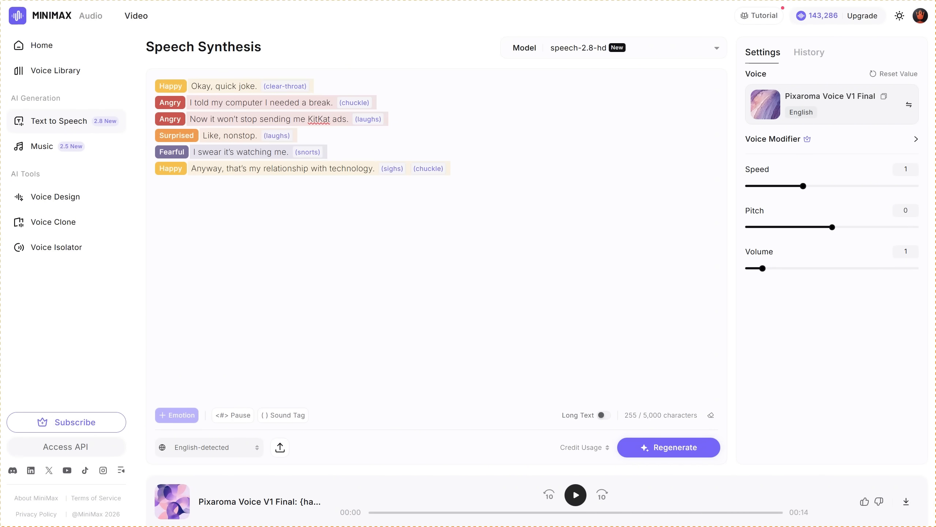
pyautogui.click(575, 497)
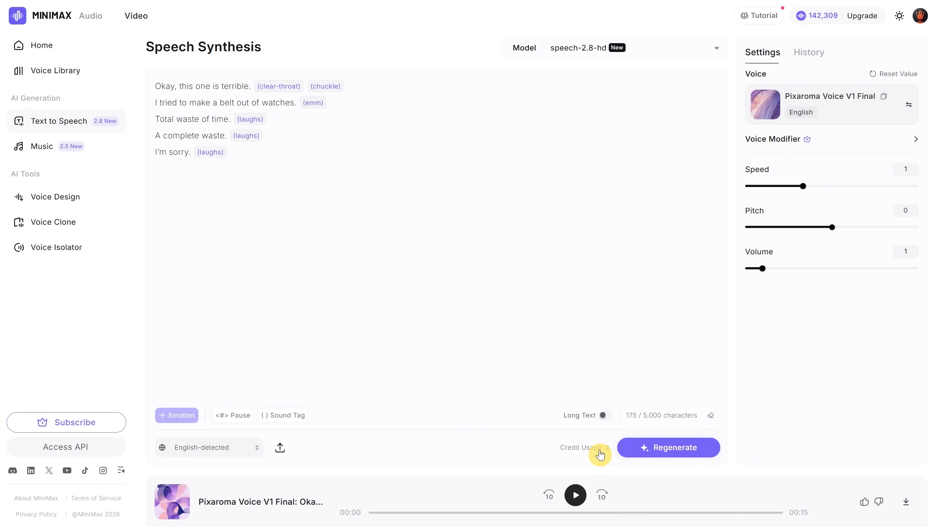
pyautogui.click(575, 495)
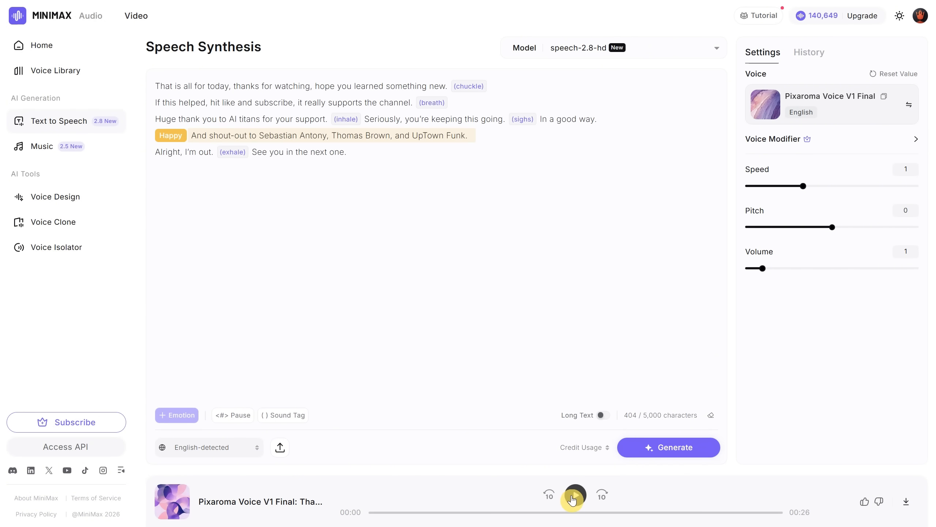
pyautogui.click(575, 494)
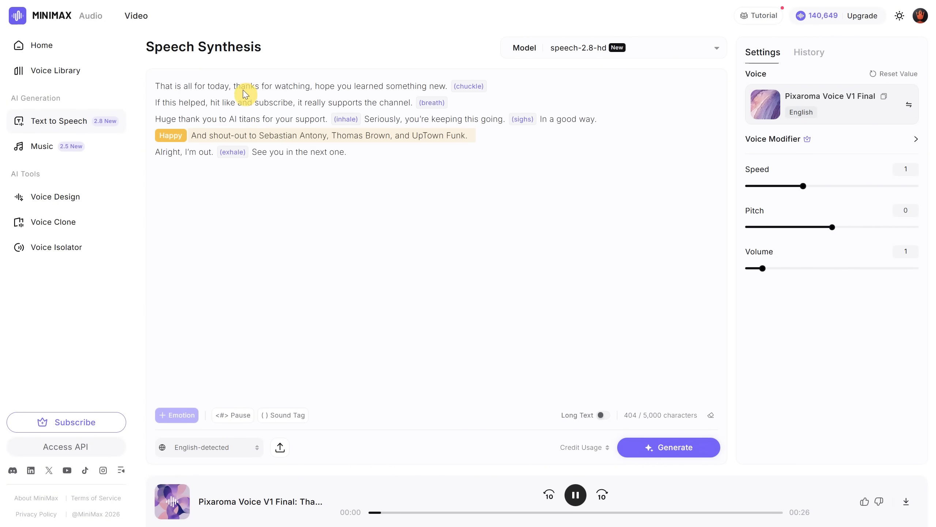